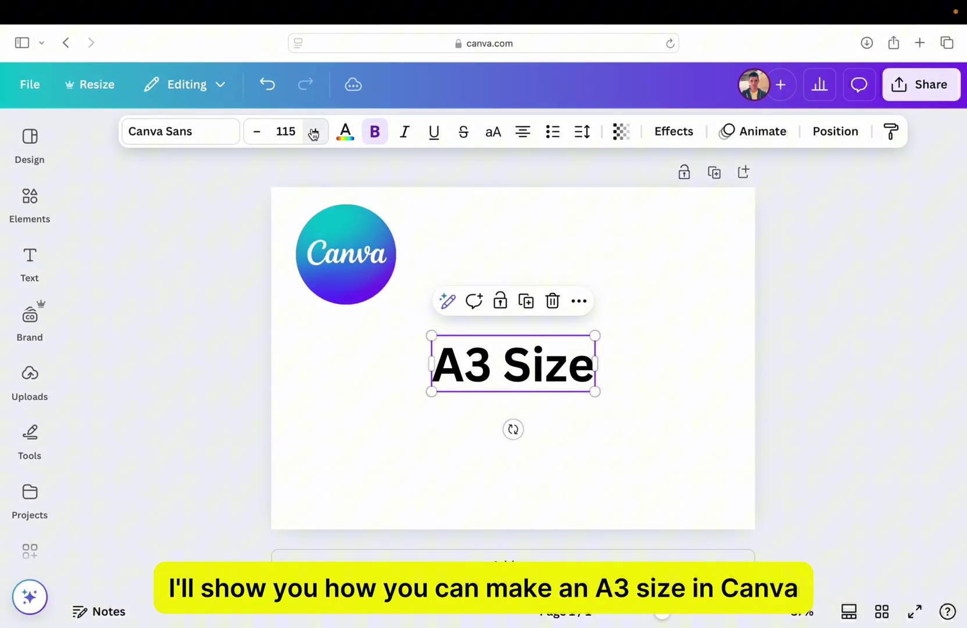
- Make the A3 Size heading's font slightly larger
left_click(164, 333)
scroll(165, 333, "up", 5)
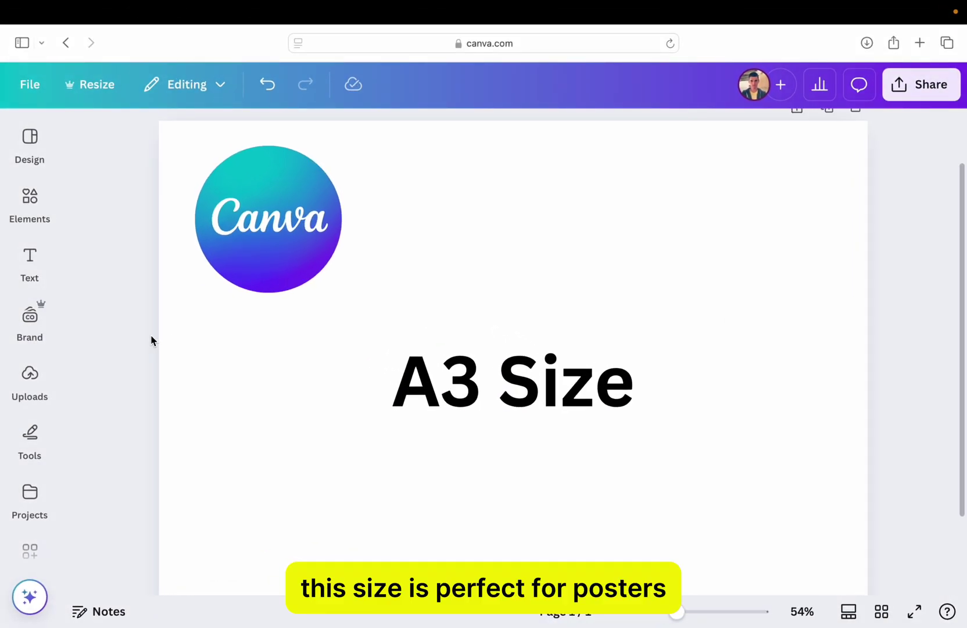
scroll(151, 341, "down", 2)
scroll(151, 340, "down", 3)
scroll(151, 341, "down", 2)
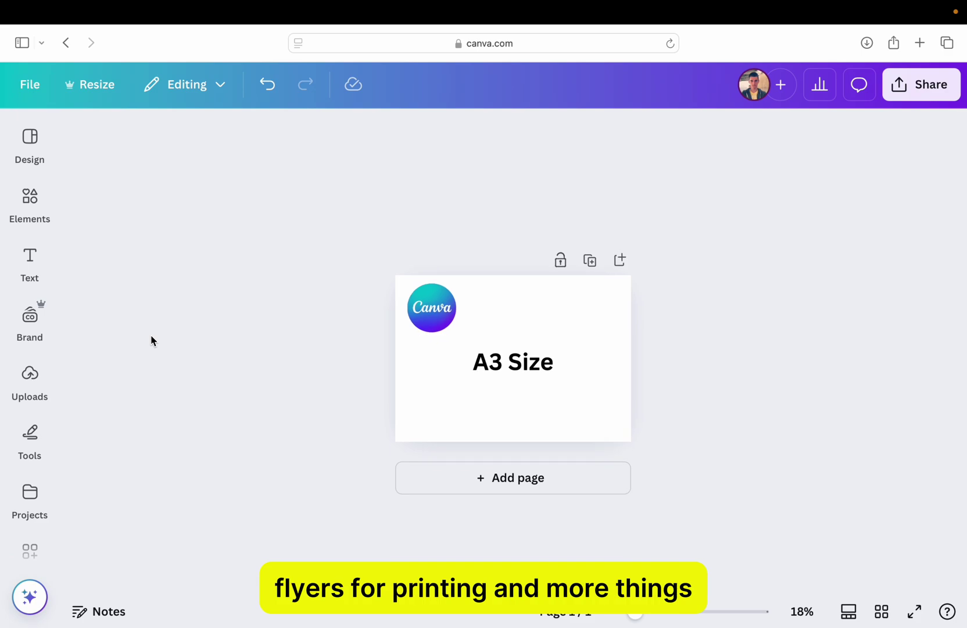
scroll(152, 340, "up", 2)
scroll(151, 340, "up", 3)
scroll(151, 341, "up", 1)
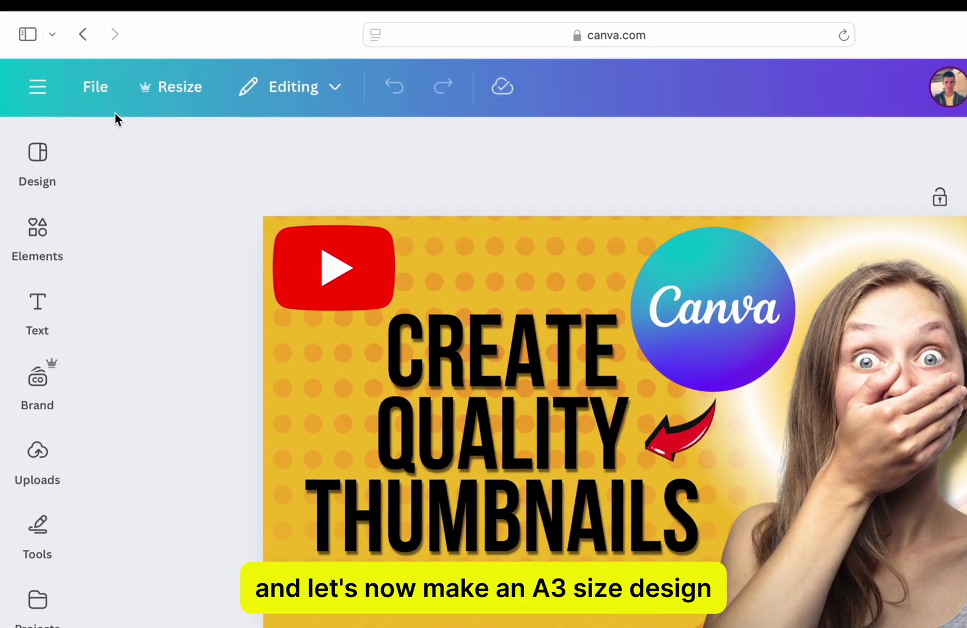
- Bring up Create new design from the File menu
left_click(78, 89)
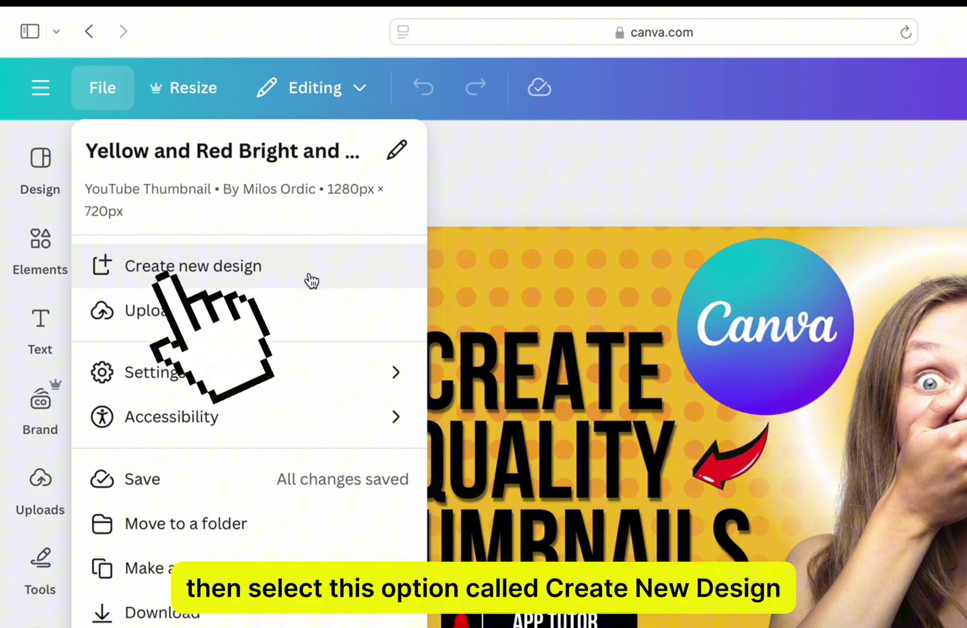
left_click(306, 279)
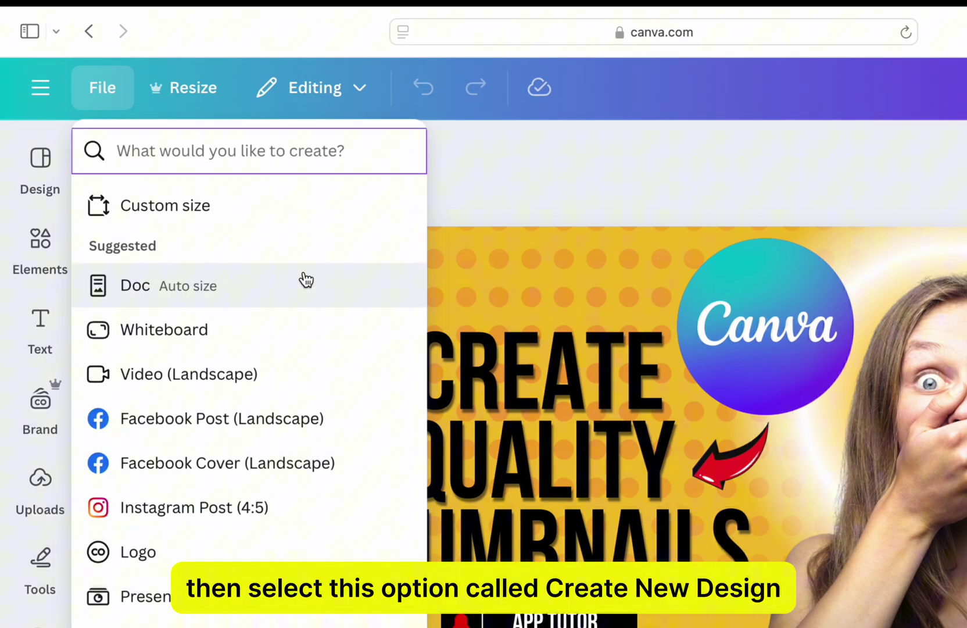
- Enter a custom size in centimetres: width 42, height 29.7
left_click(318, 221)
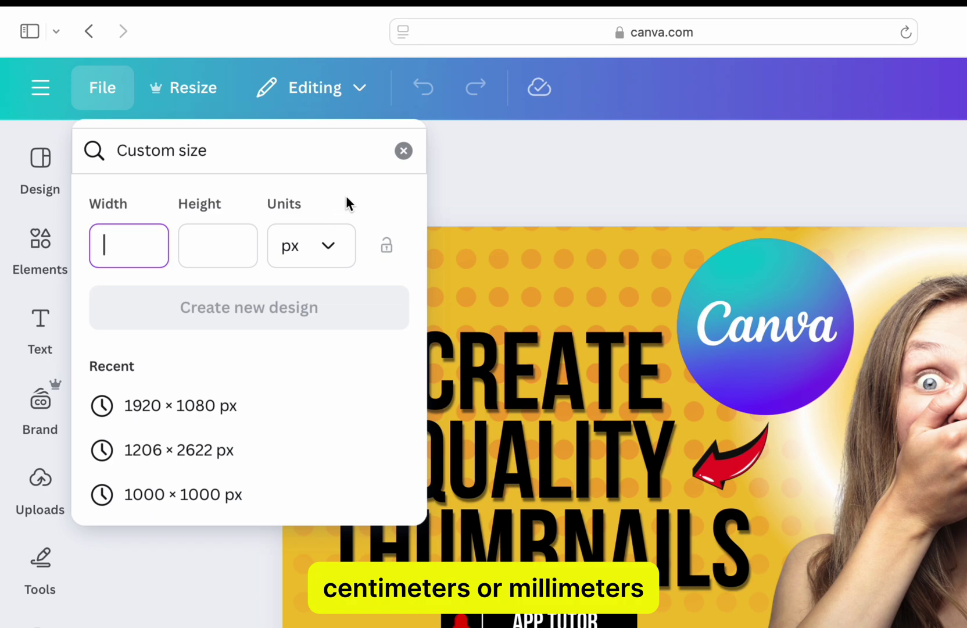
left_click(333, 248)
left_click(348, 457)
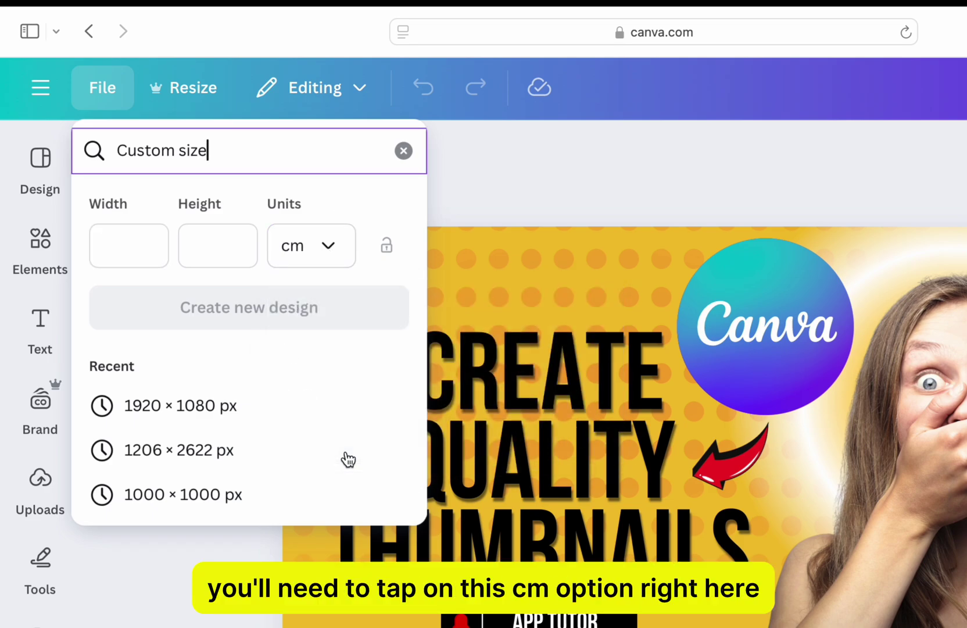
left_click(133, 239)
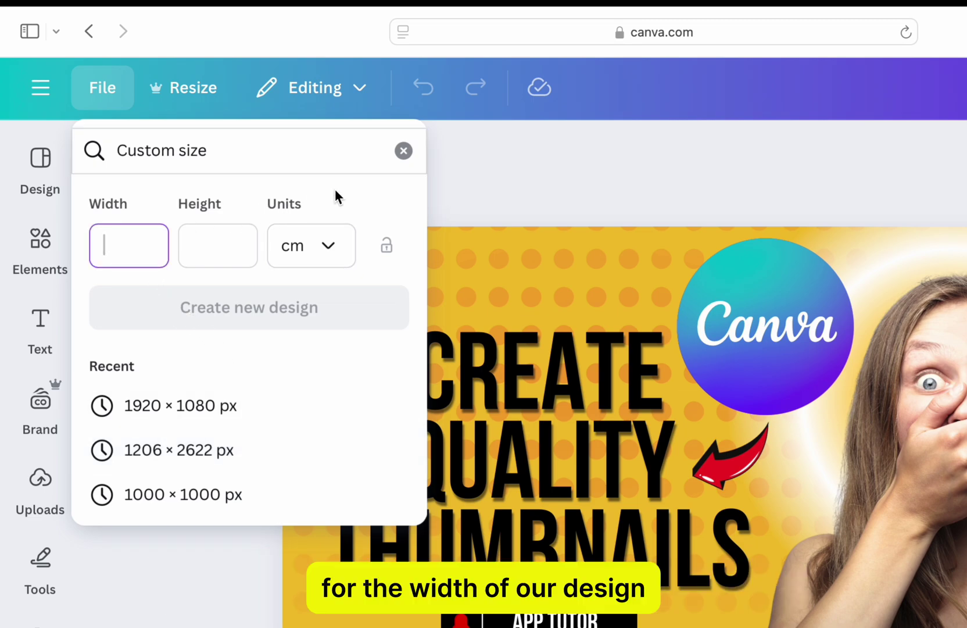
type("42")
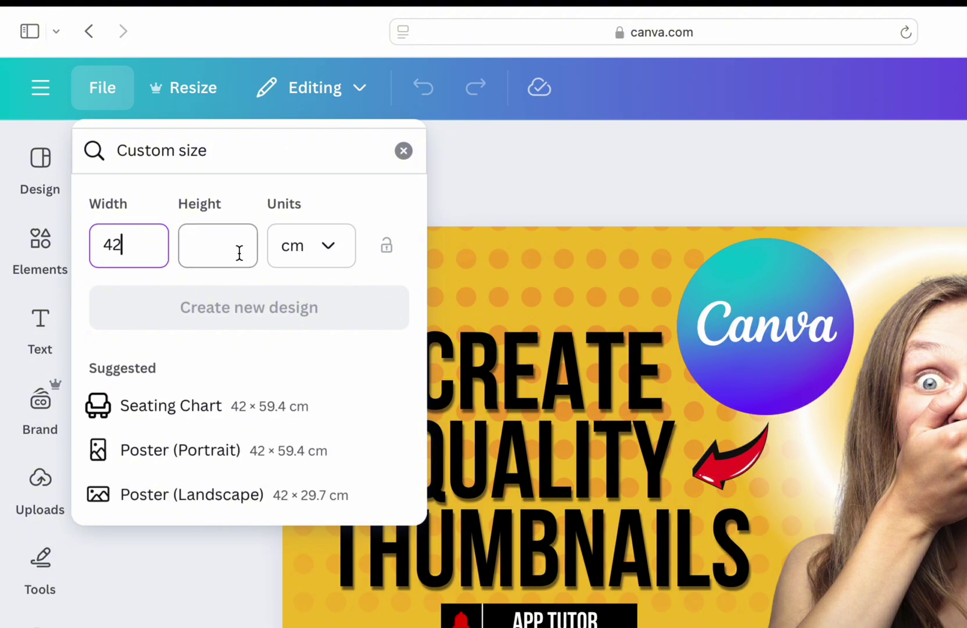
left_click(239, 246)
type("29.7")
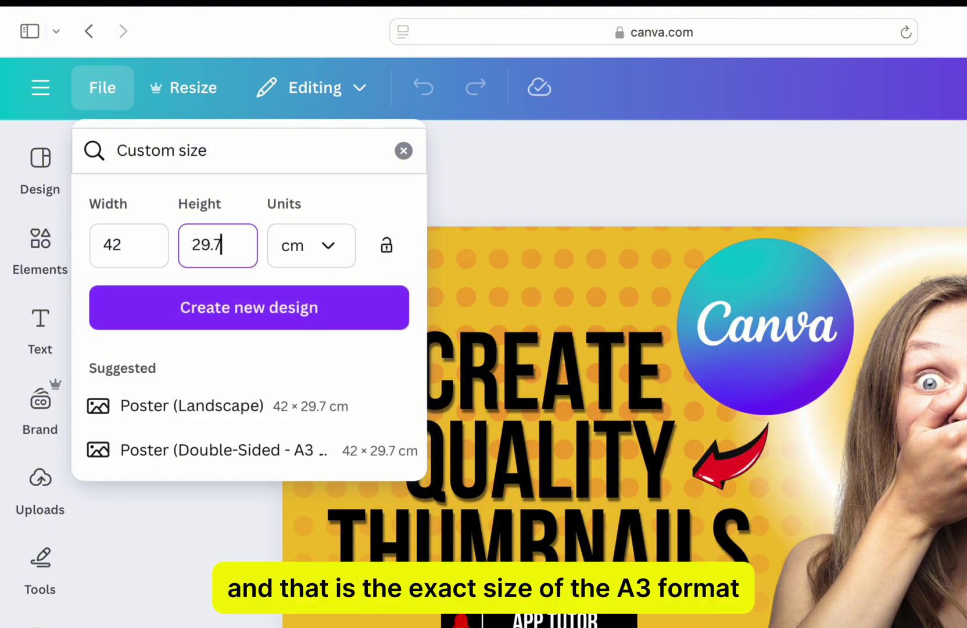
- Create the blank 42 × 29.7 cm design and show the text options
left_click(353, 306)
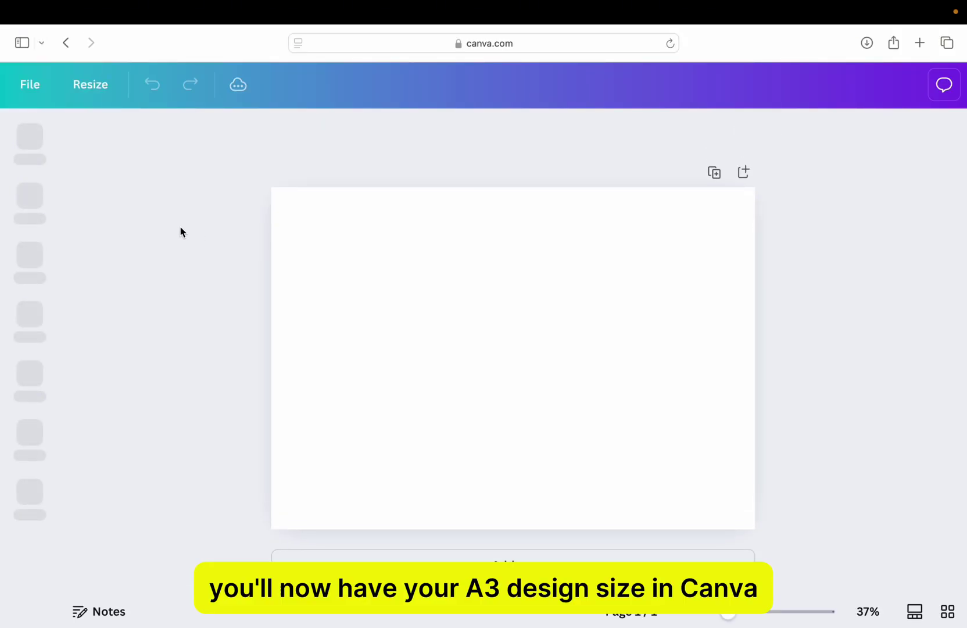
left_click(425, 156)
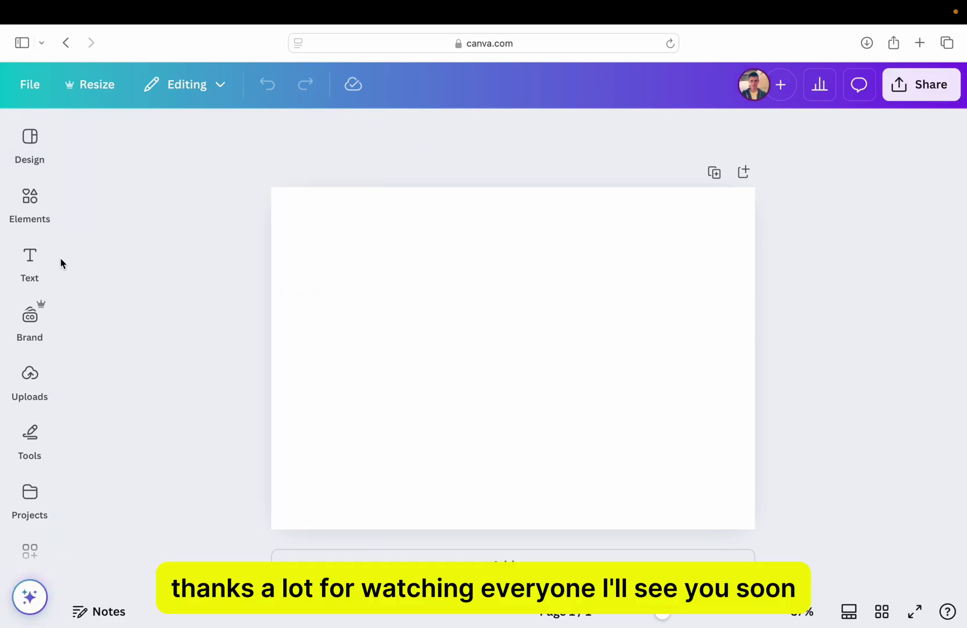
left_click(30, 261)
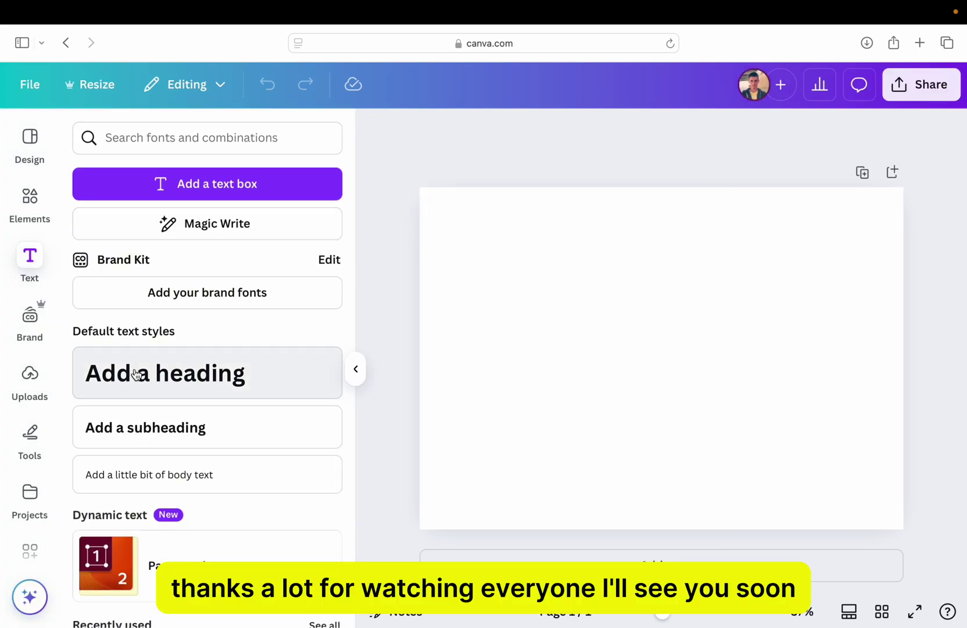